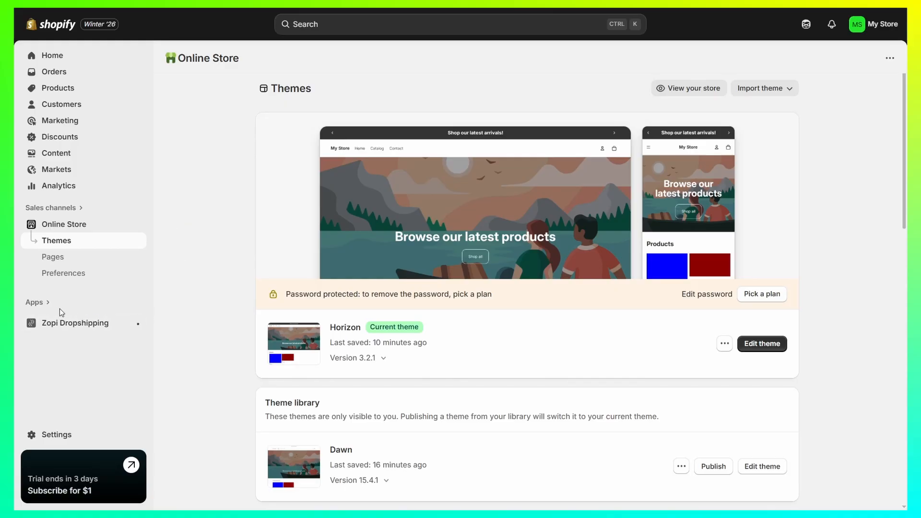
Find Shopify Forms in the Shopify App Store and install it on the store
left_click(40, 304)
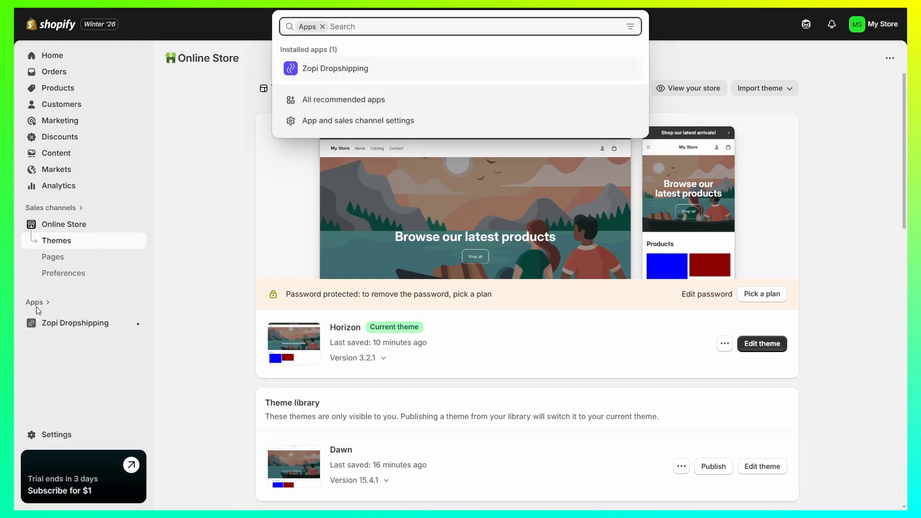
left_click(335, 100)
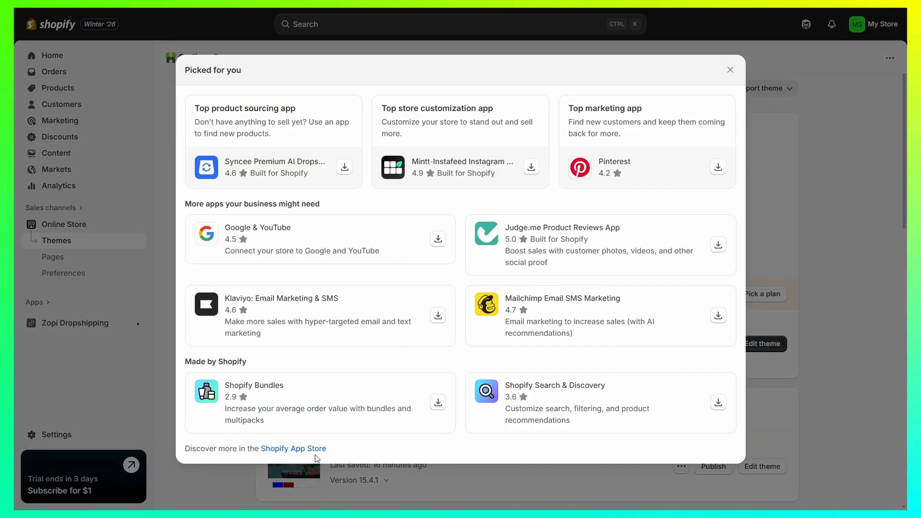
left_click(316, 450)
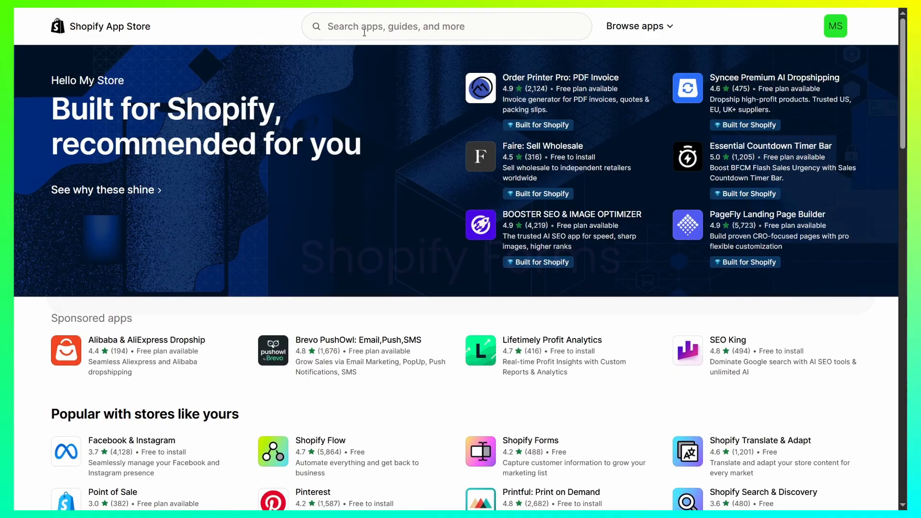
left_click(551, 446)
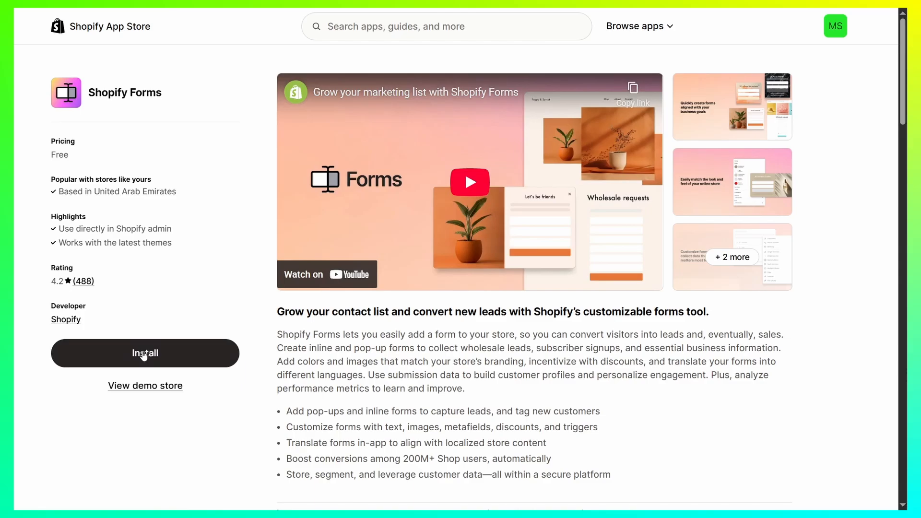
left_click(144, 353)
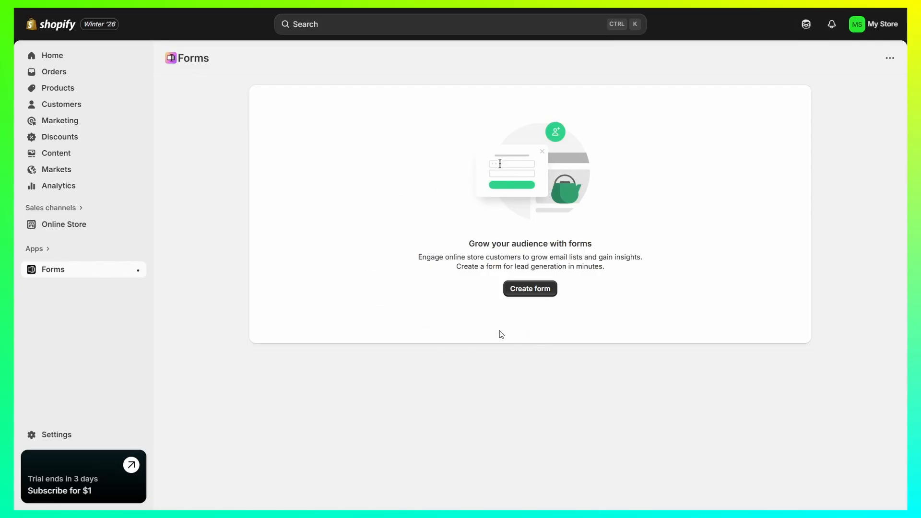
Create a popup form named "Newsletter Popup"
left_click(521, 295)
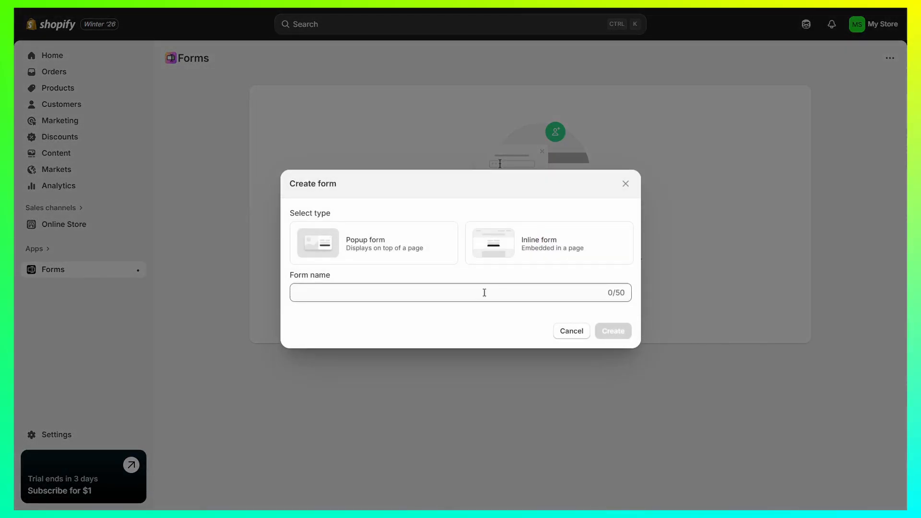
left_click(393, 241)
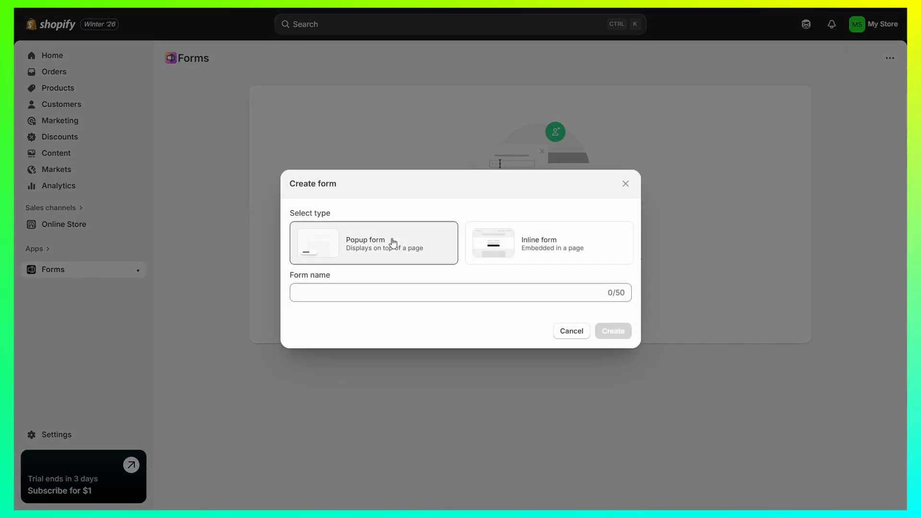
left_click(380, 294)
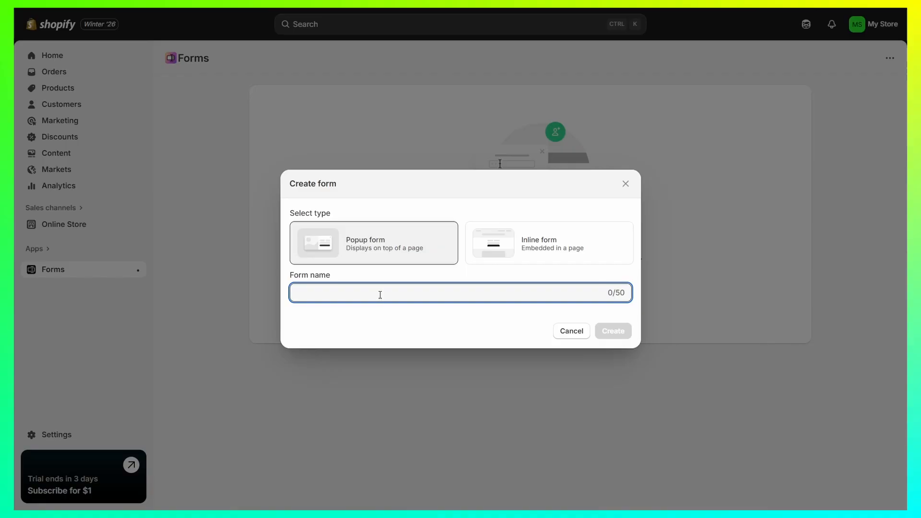
type("Newsletter Popup")
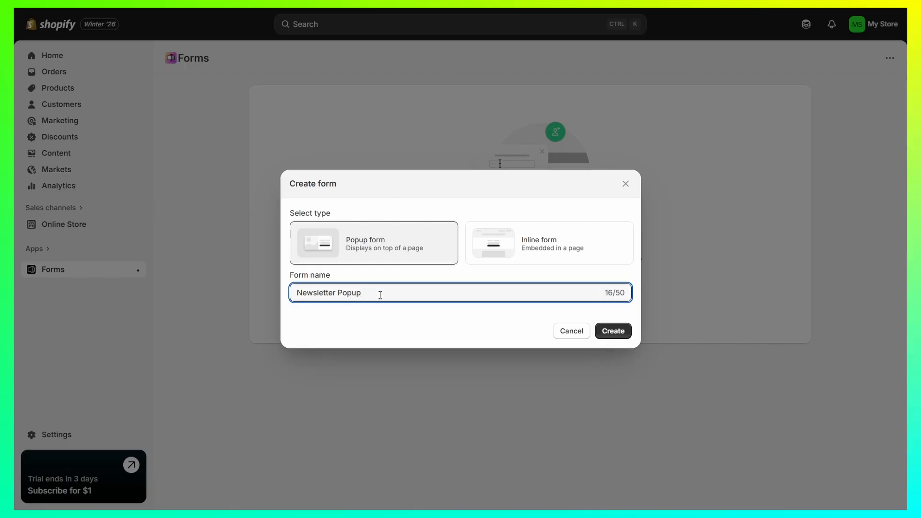
left_click(613, 332)
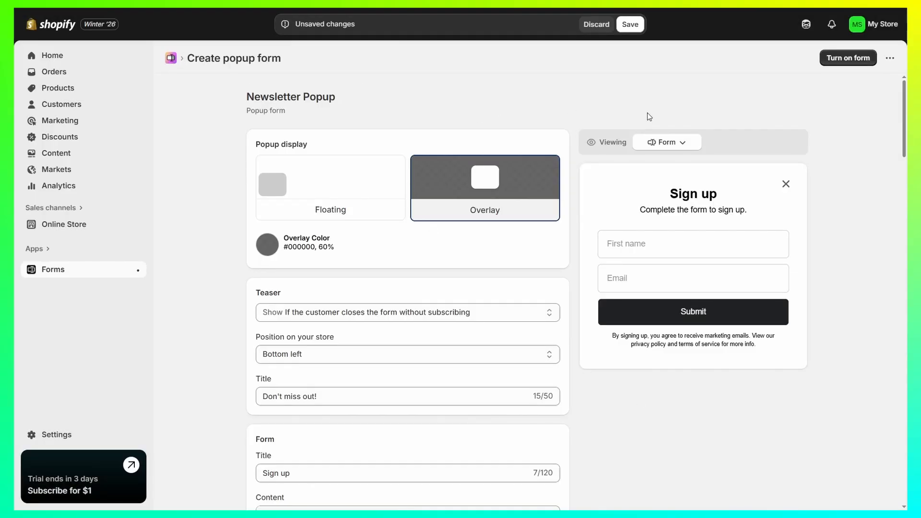
Review the popup's preview views, its teaser settings and the sign-up form's title and content
left_click(676, 147)
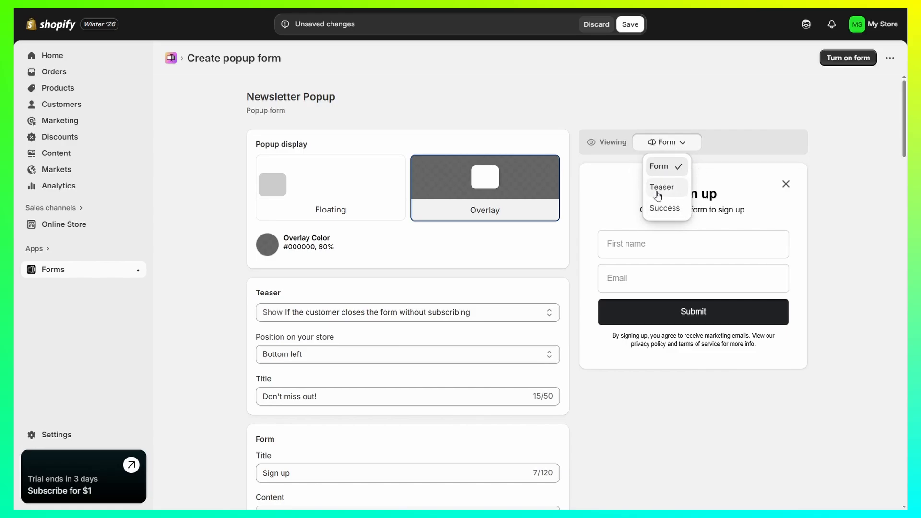
left_click(355, 280)
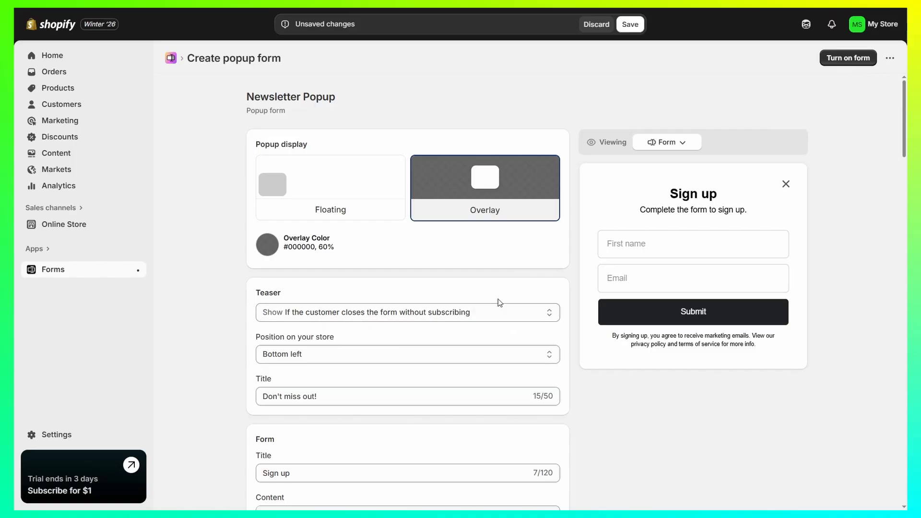
left_click(431, 311)
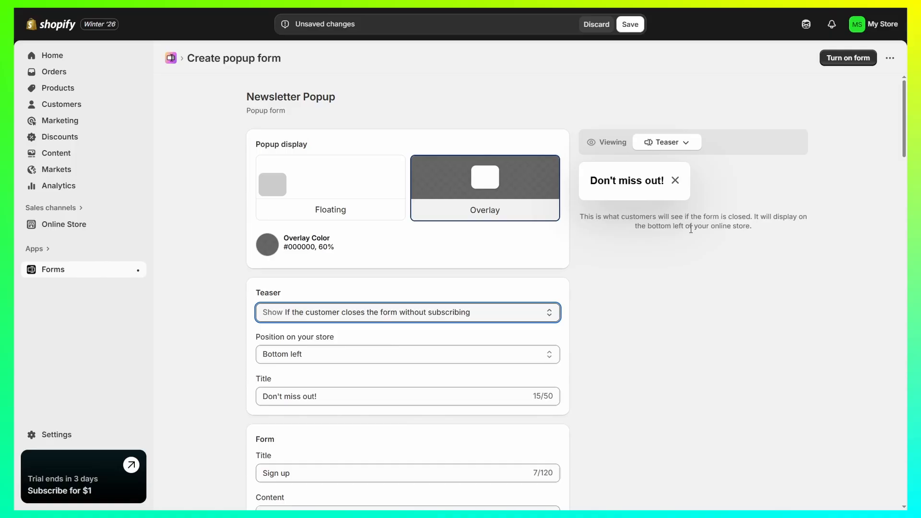
left_click_drag(333, 396, 144, 395)
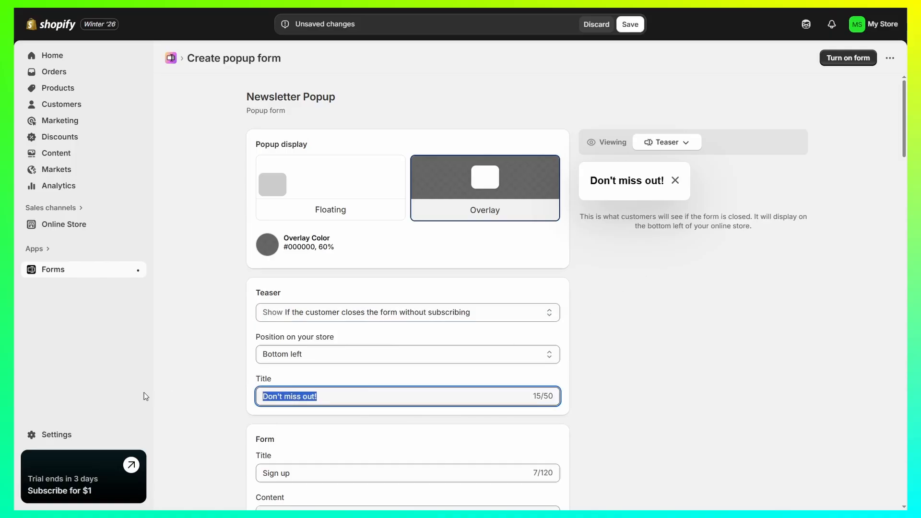
left_click(219, 382)
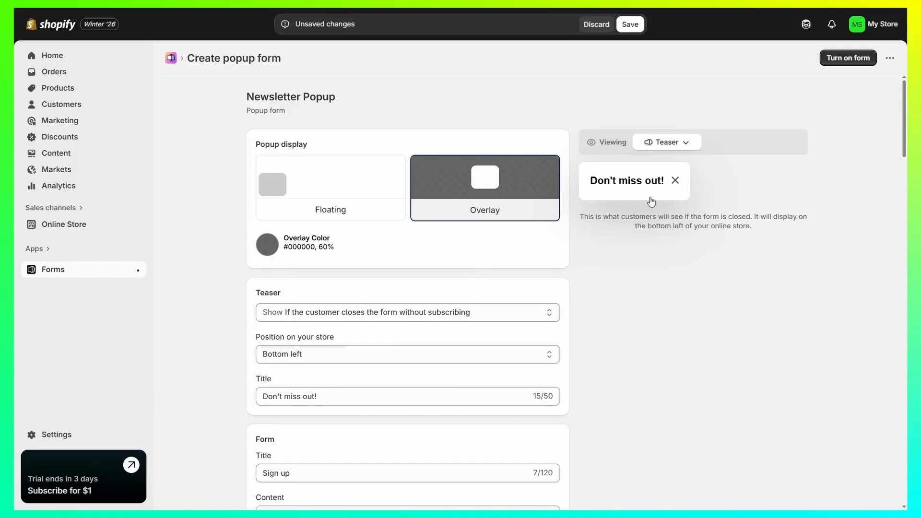
scroll(554, 277, "down", 5)
left_click(359, 235)
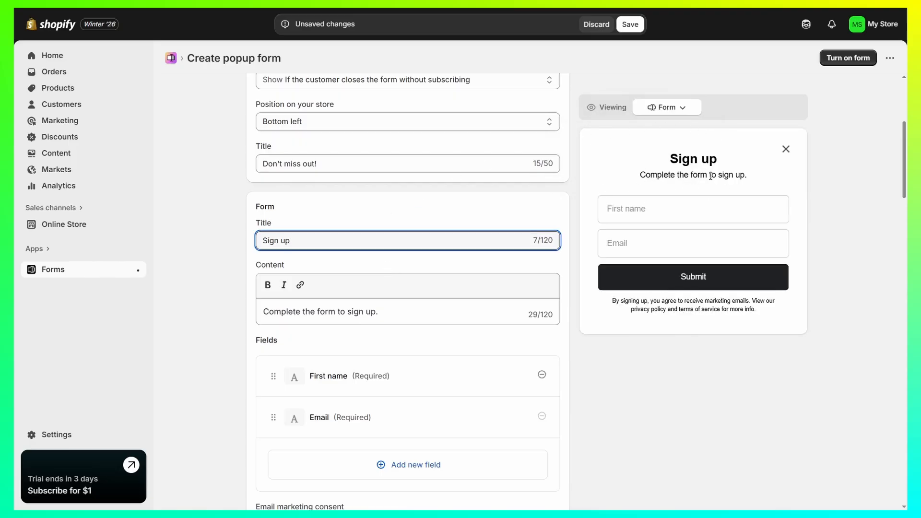
key("ctrl+a")
left_click_drag(626, 178, 761, 179)
left_click(843, 189)
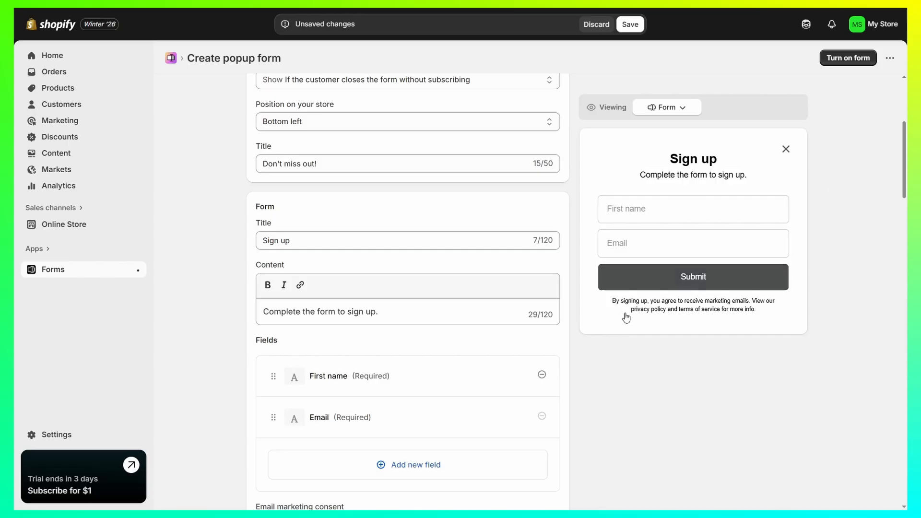
Remove the First name field from the sign-up form's fields
scroll(330, 341, "down", 3)
left_click_drag(253, 223, 309, 225)
left_click(314, 228)
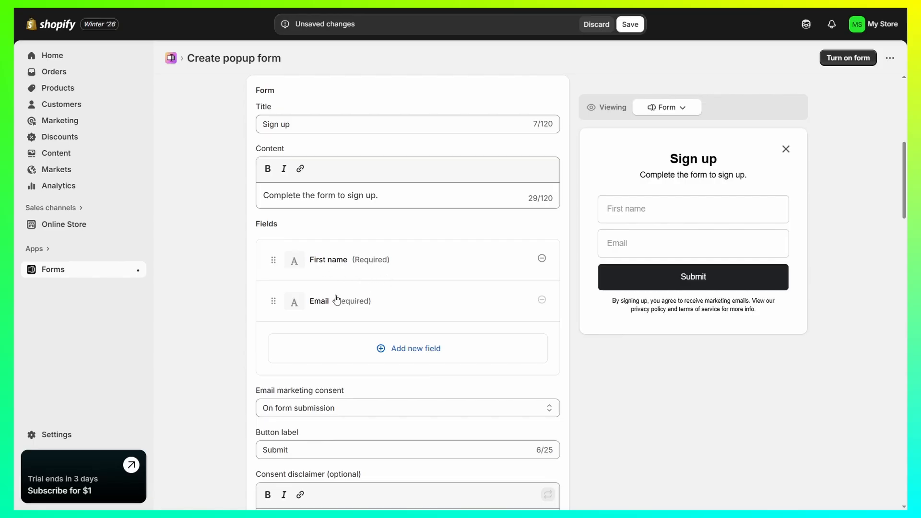
left_click(542, 258)
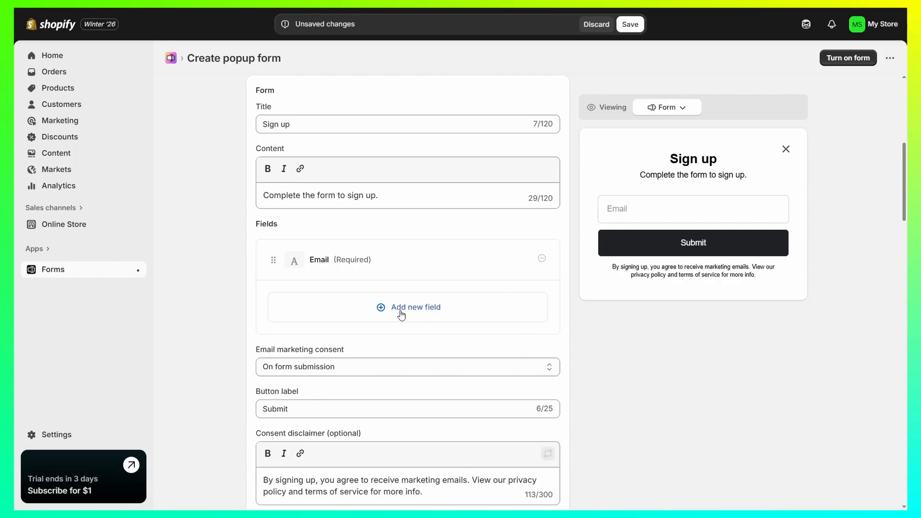
Examine the field types available to add, the consent settings, and the success message with its preview
left_click(415, 312)
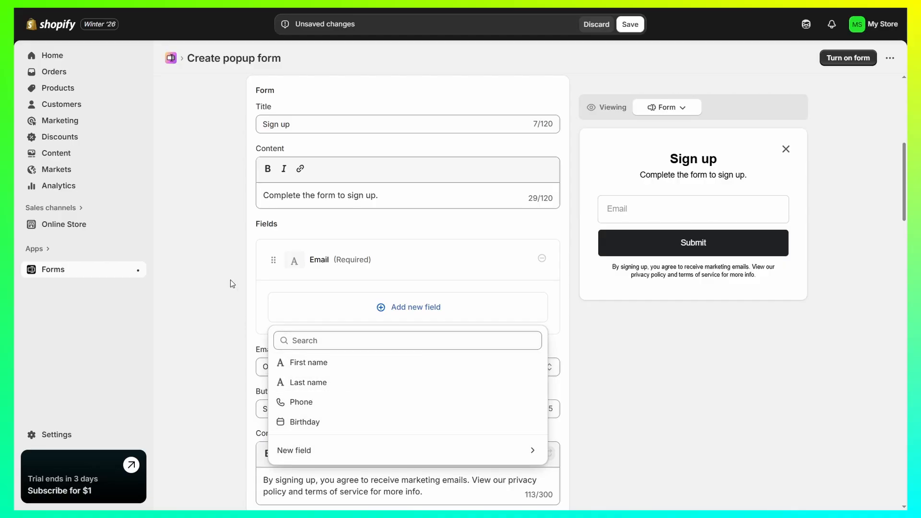
scroll(338, 165, "down", 2)
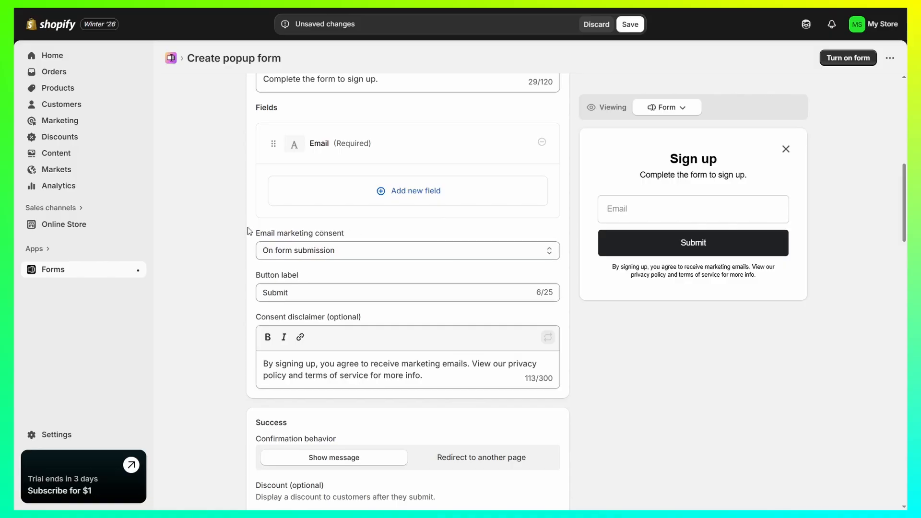
scroll(300, 232, "down", 3)
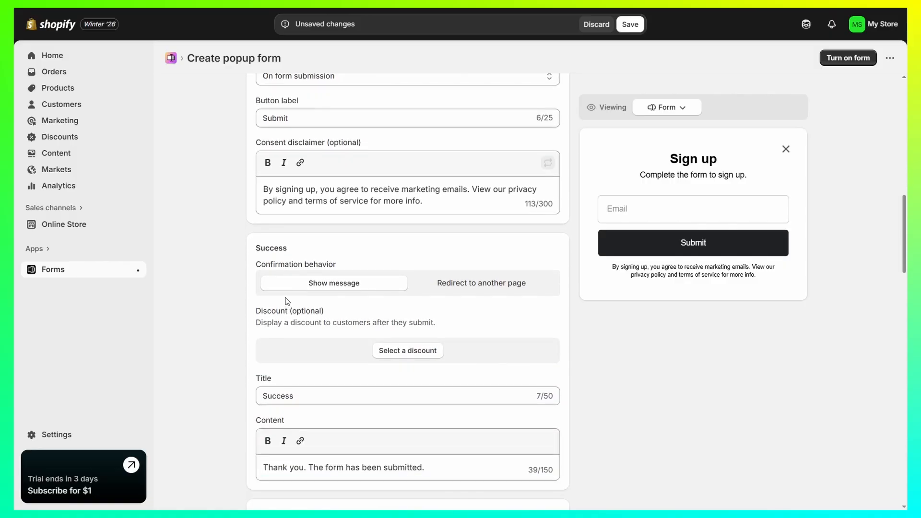
scroll(316, 235, "down", 1)
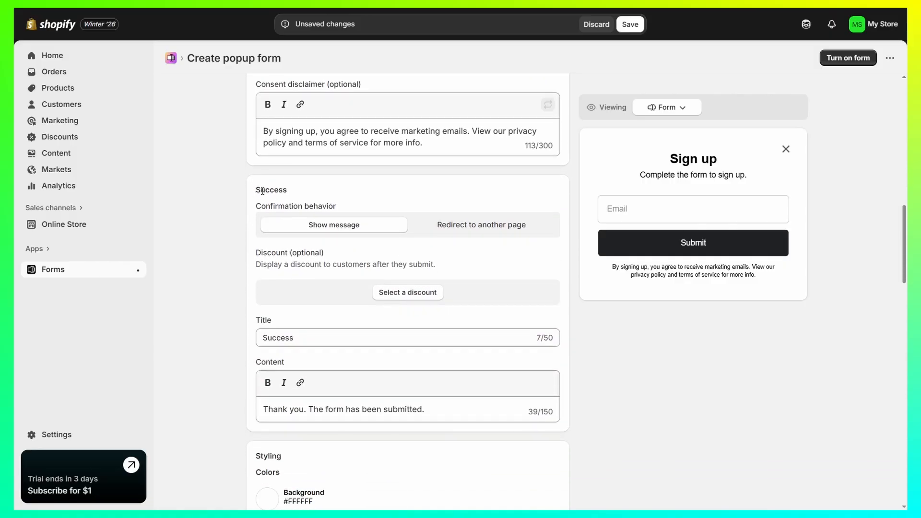
left_click_drag(254, 189, 322, 190)
left_click(367, 196)
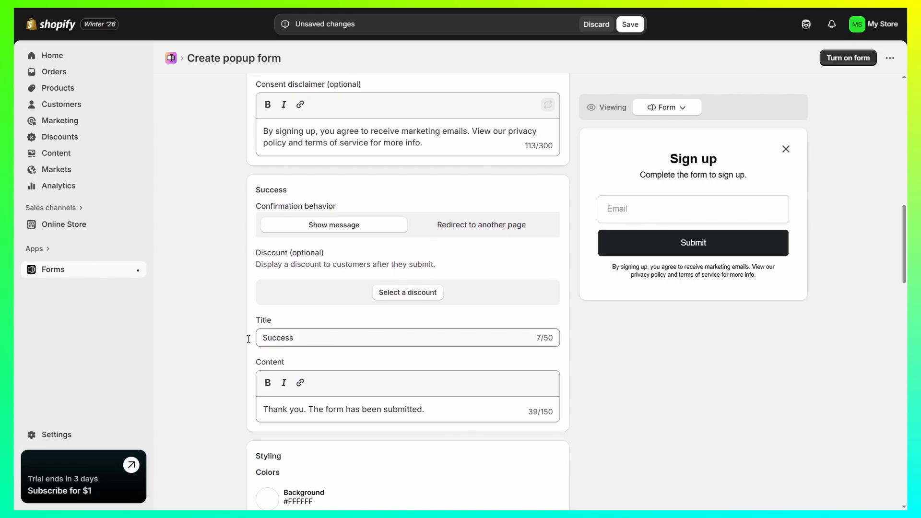
left_click_drag(308, 337, 193, 337)
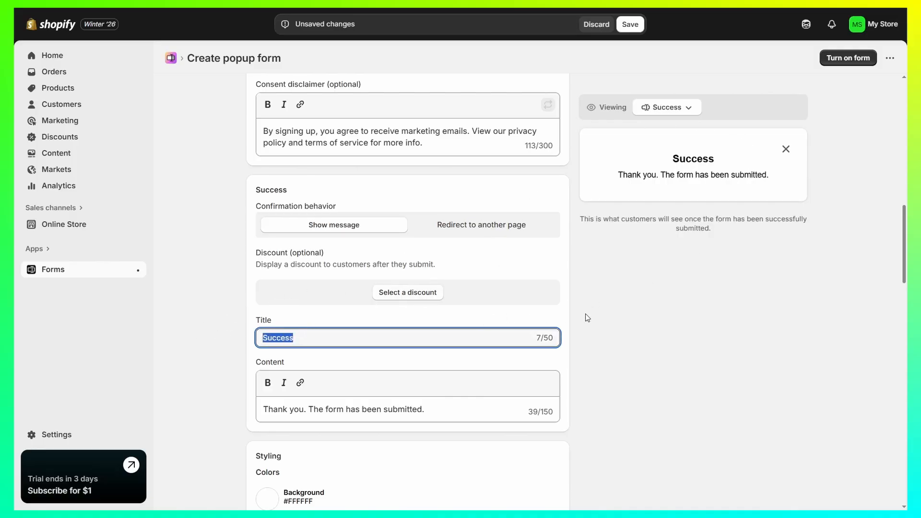
left_click(629, 338)
left_click_drag(657, 161, 819, 214)
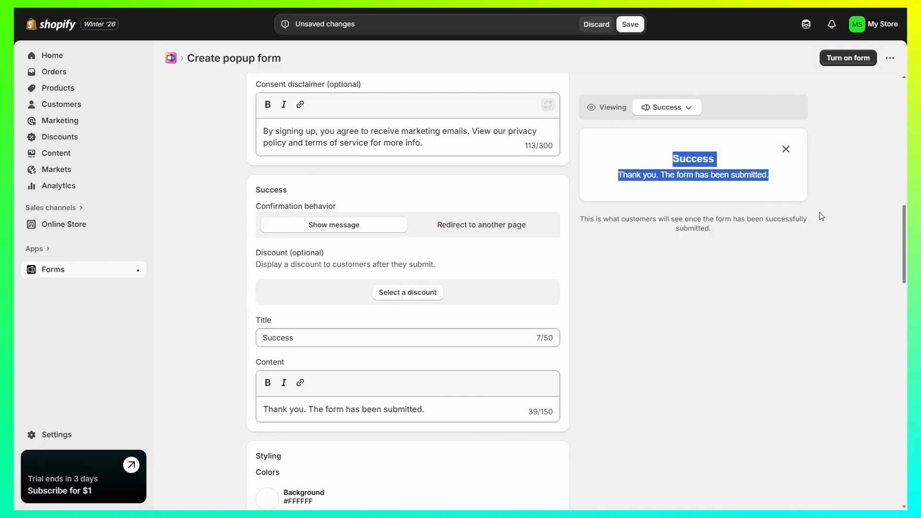
left_click(829, 219)
Set the popup's background color to light yellow #FBF9B5
scroll(555, 282, "down", 5)
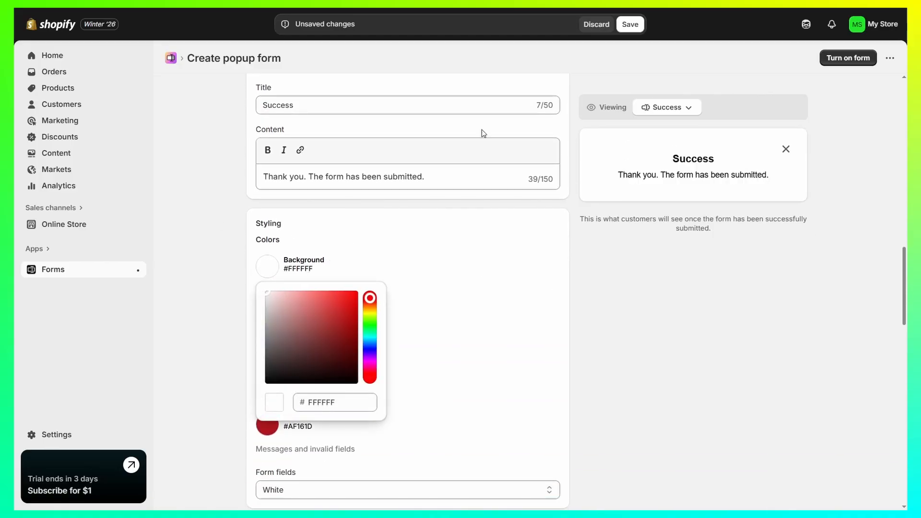
left_click(261, 271)
left_click_drag(364, 319, 370, 339)
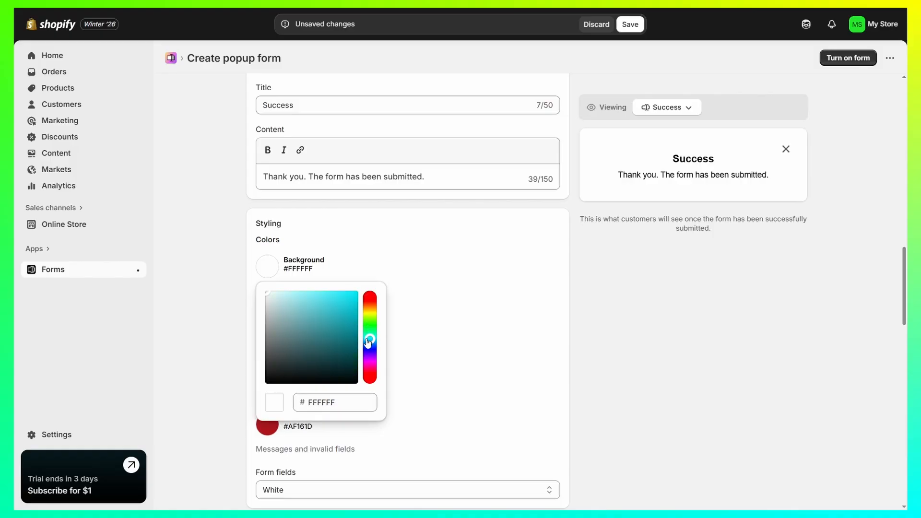
left_click(317, 293)
left_click_drag(318, 299, 303, 308)
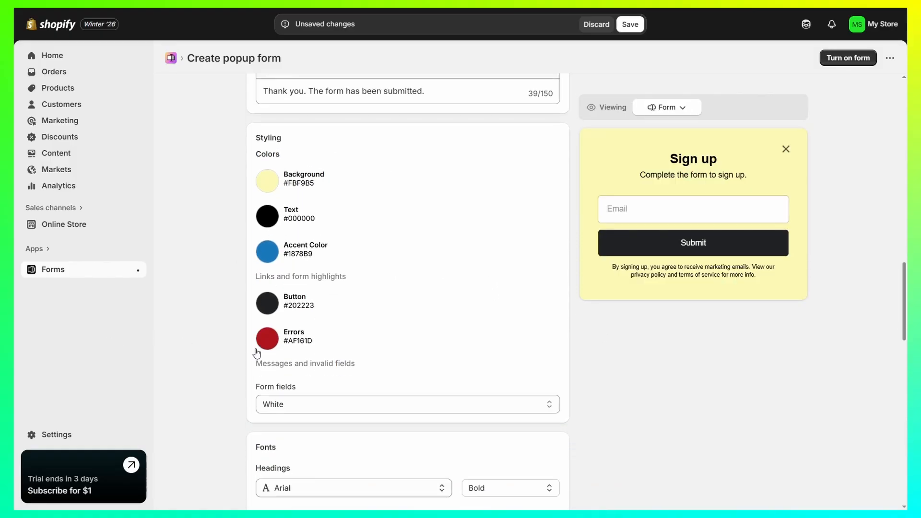
Review the popup's remaining color settings, its fonts, the image option, and the behavior settings for devices and pages
scroll(255, 354, "down", 5)
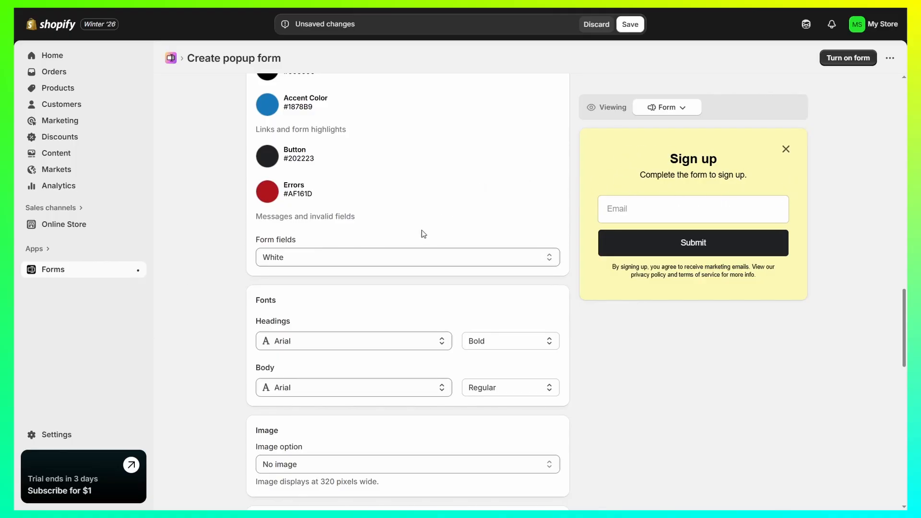
scroll(375, 288, "down", 2)
left_click_drag(255, 317, 323, 316)
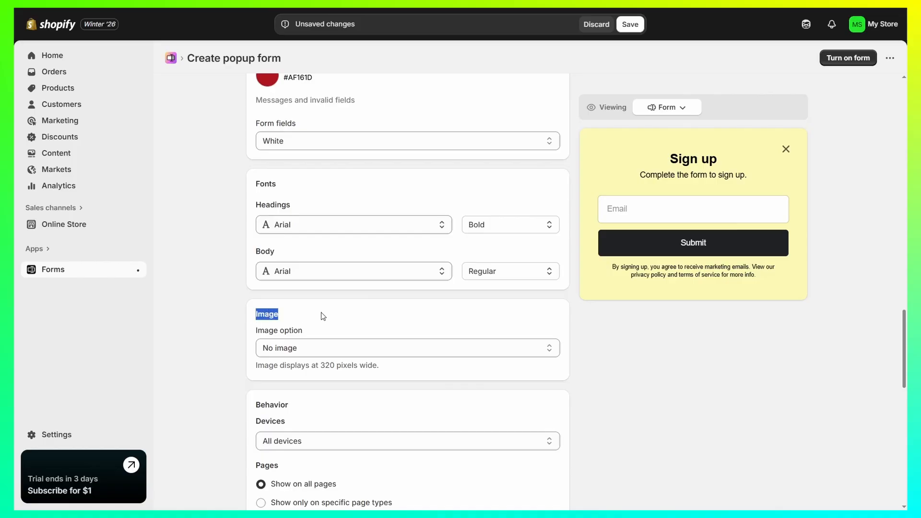
left_click(323, 316)
scroll(363, 284, "down", 3)
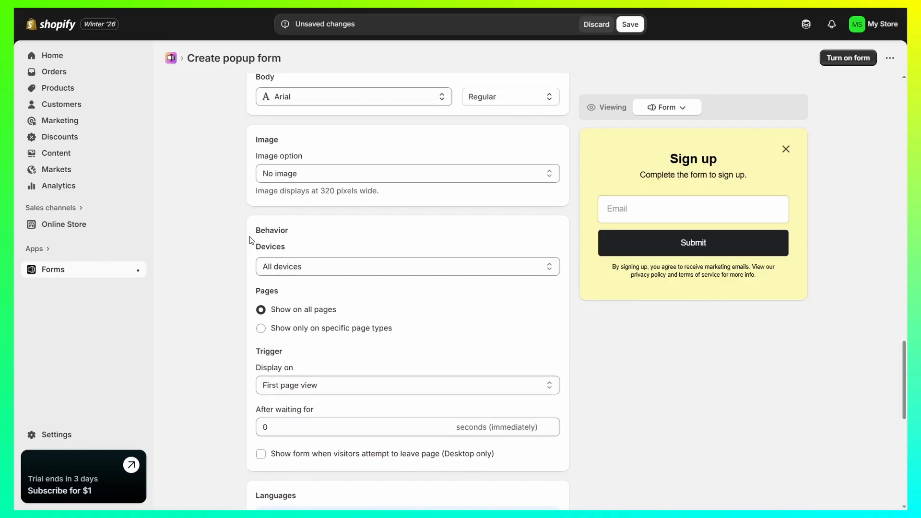
left_click_drag(250, 237, 321, 232)
left_click(321, 232)
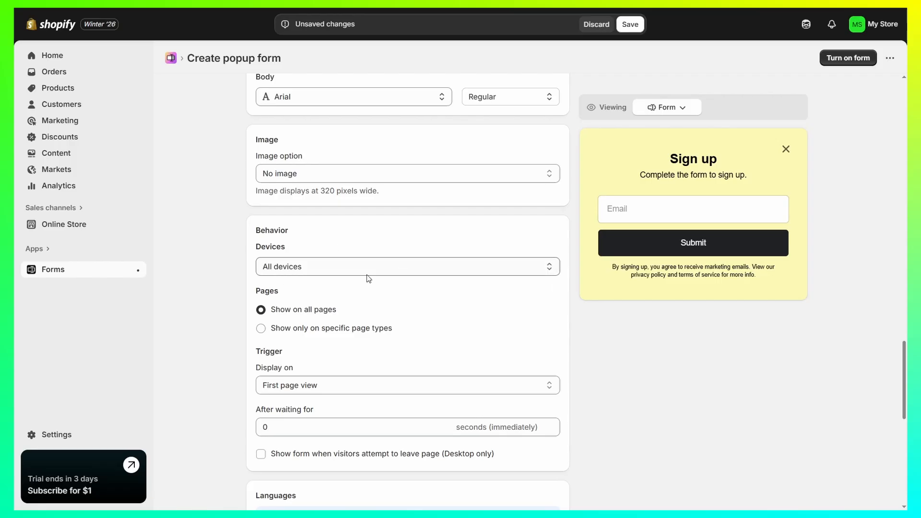
Set the popup's trigger to display on First page view after waiting for 3 seconds
scroll(398, 250, "down", 1)
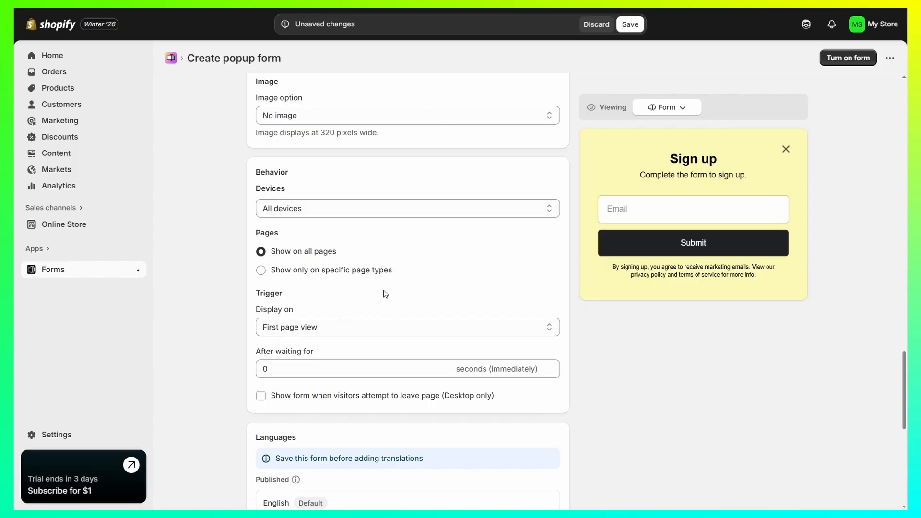
left_click(330, 328)
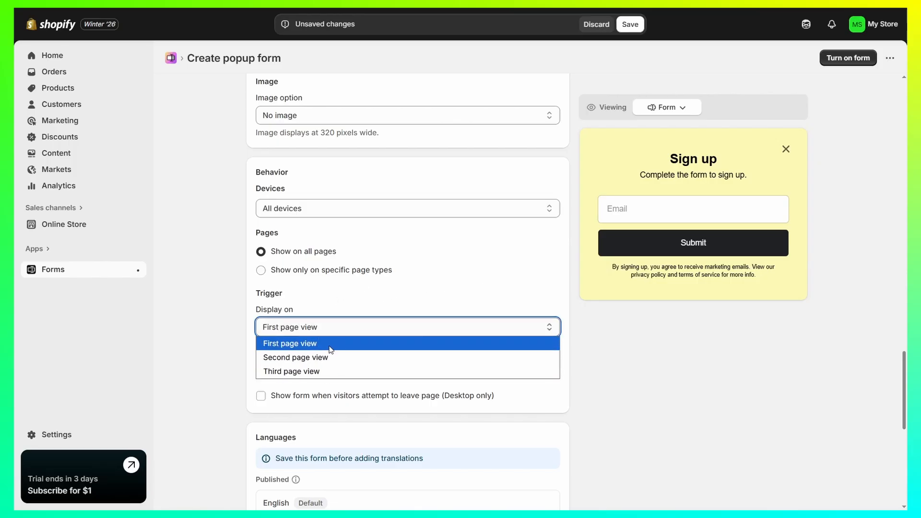
left_click(325, 343)
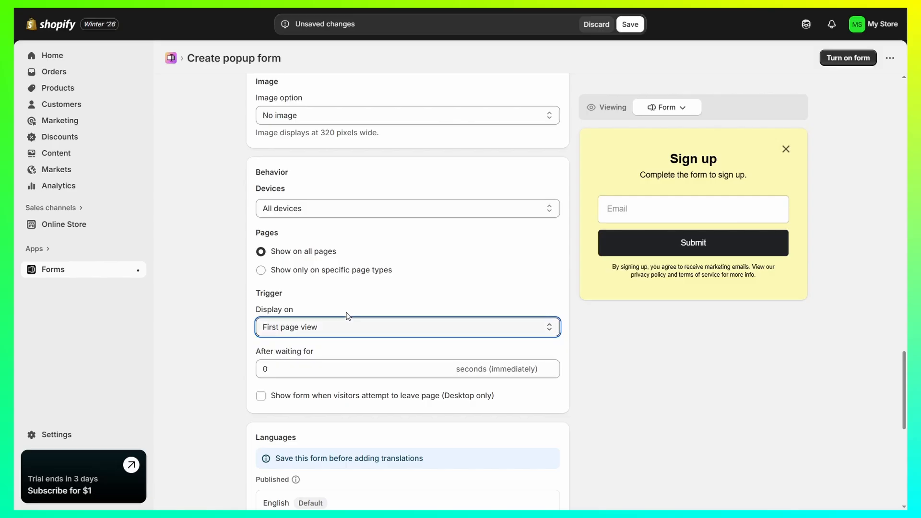
left_click(300, 368)
left_click_drag(299, 367, 227, 369)
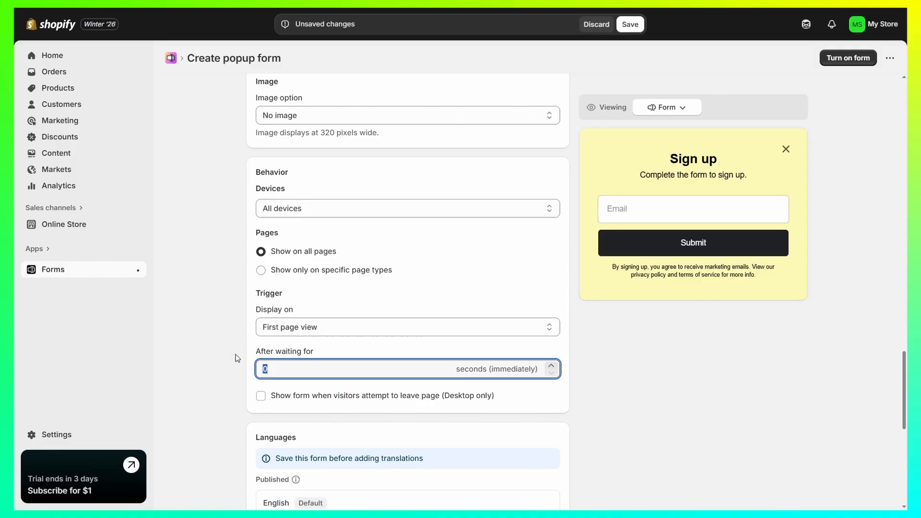
type("3")
left_click(237, 358)
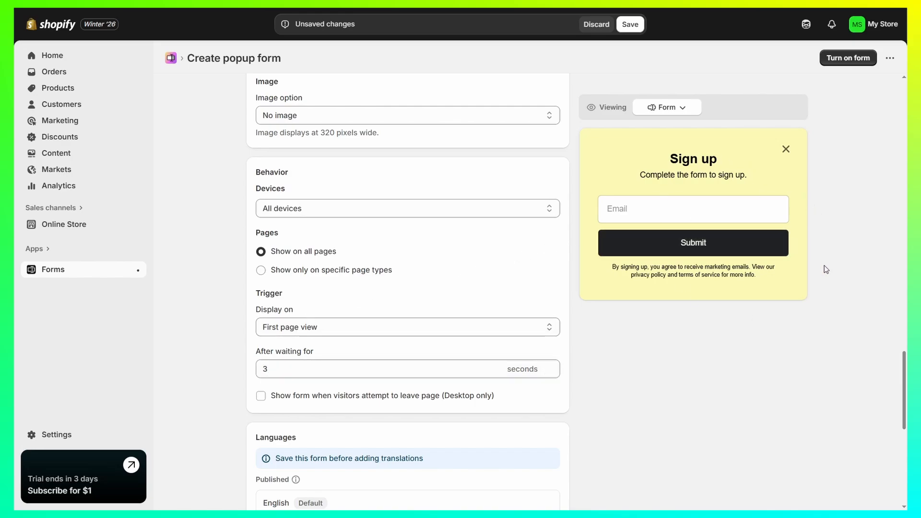
Review the form's languages, customer tags, email notifications, and automations and workflows settings
scroll(734, 245, "down", 2)
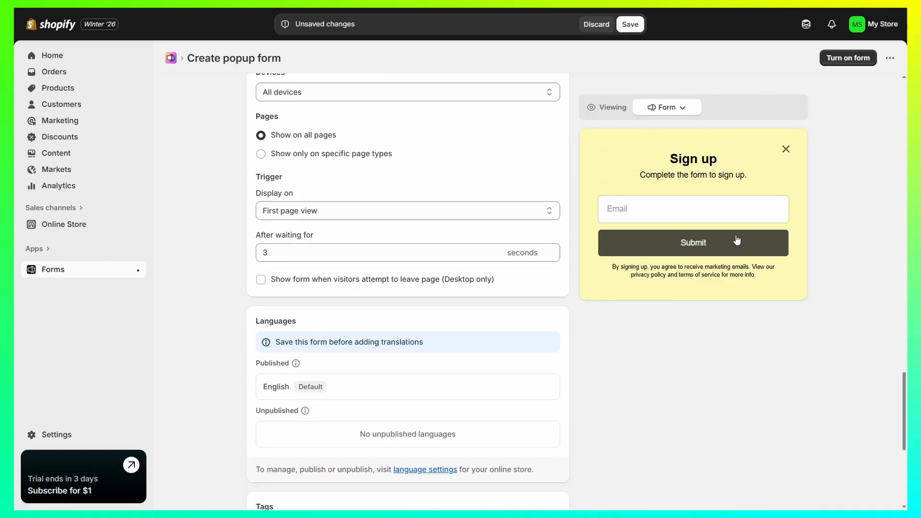
scroll(297, 235, "down", 5)
scroll(297, 235, "up", 2)
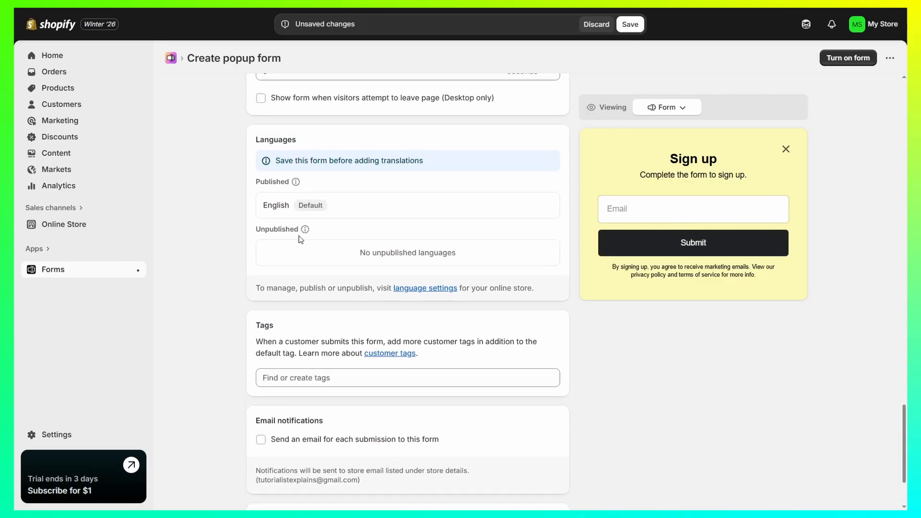
scroll(467, 221, "down", 2)
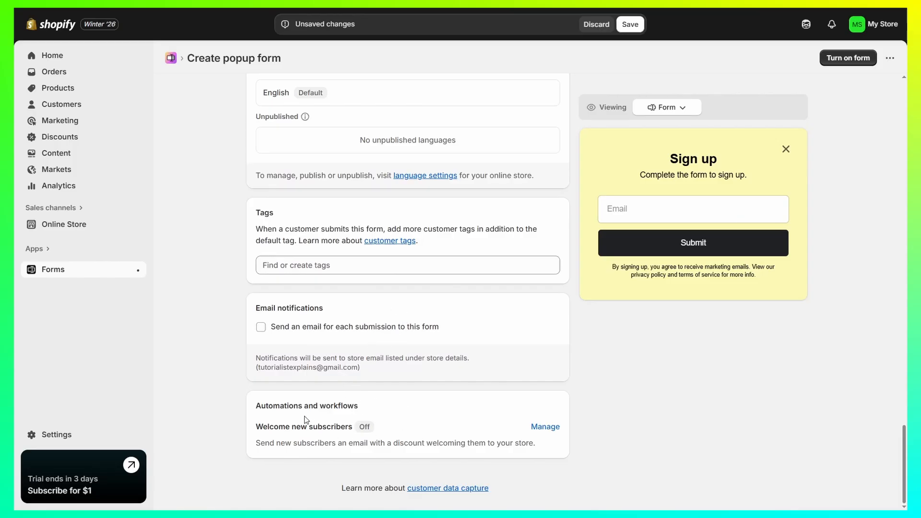
left_click_drag(258, 406, 373, 410)
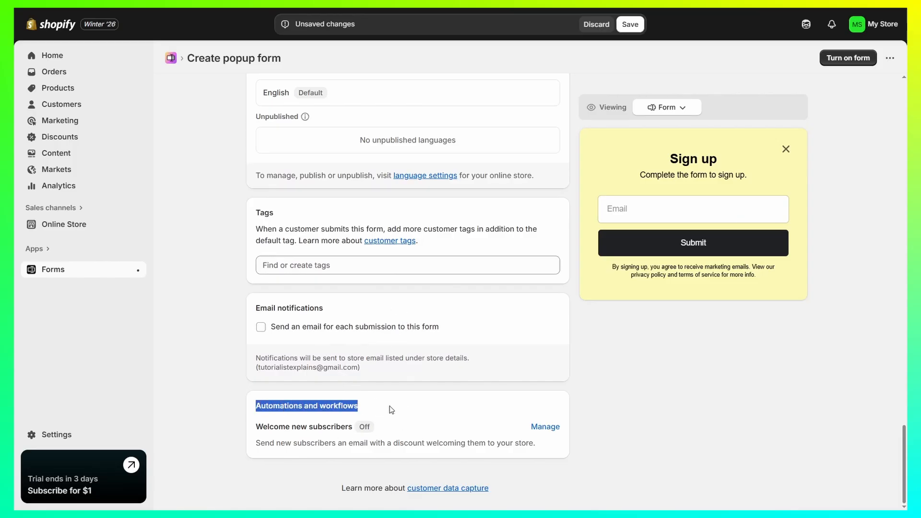
left_click(390, 406)
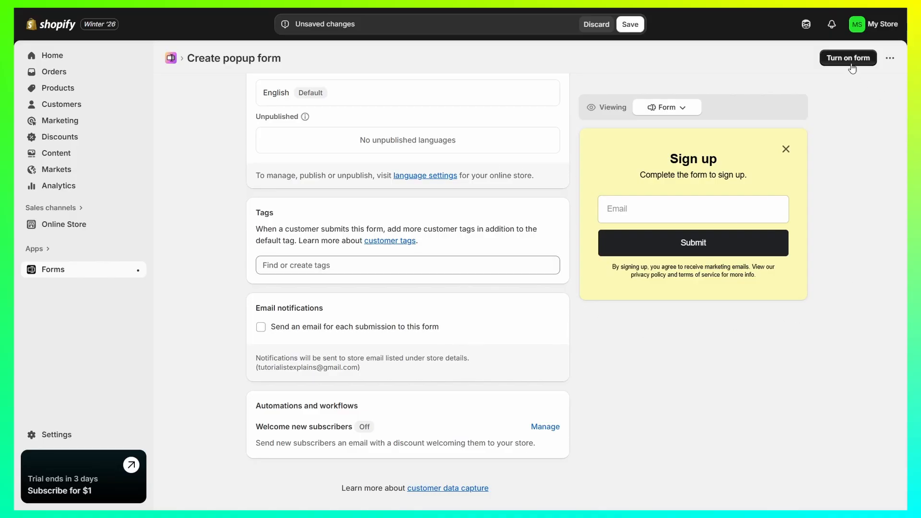
Save the popup form and enable the Forms app embed in the live Horizon theme
left_click(630, 24)
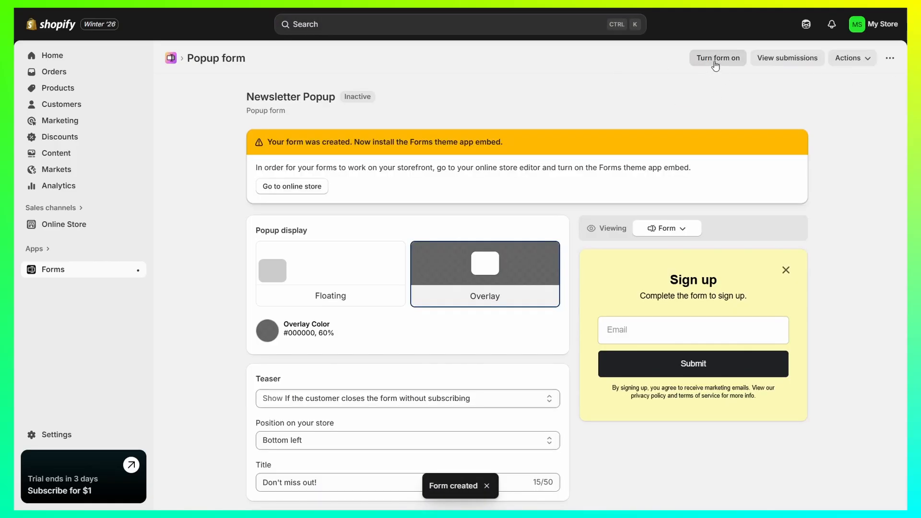
left_click(716, 61)
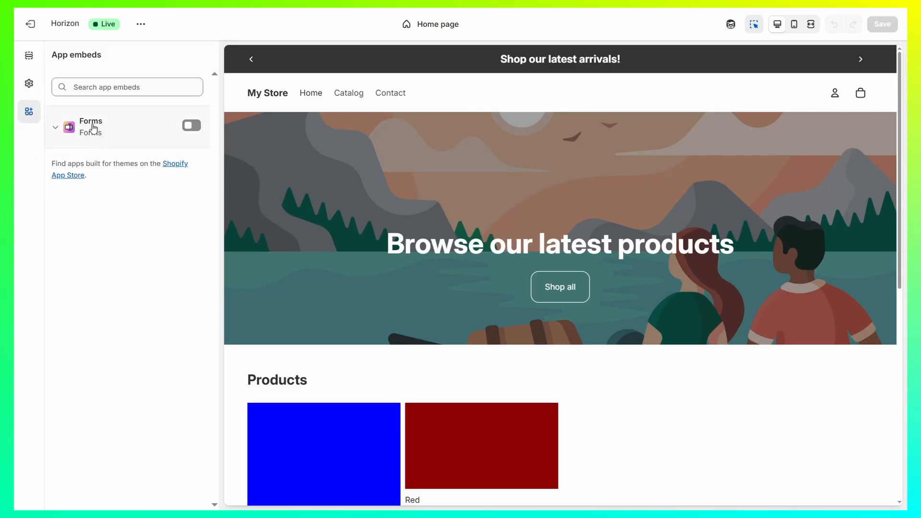
left_click(191, 126)
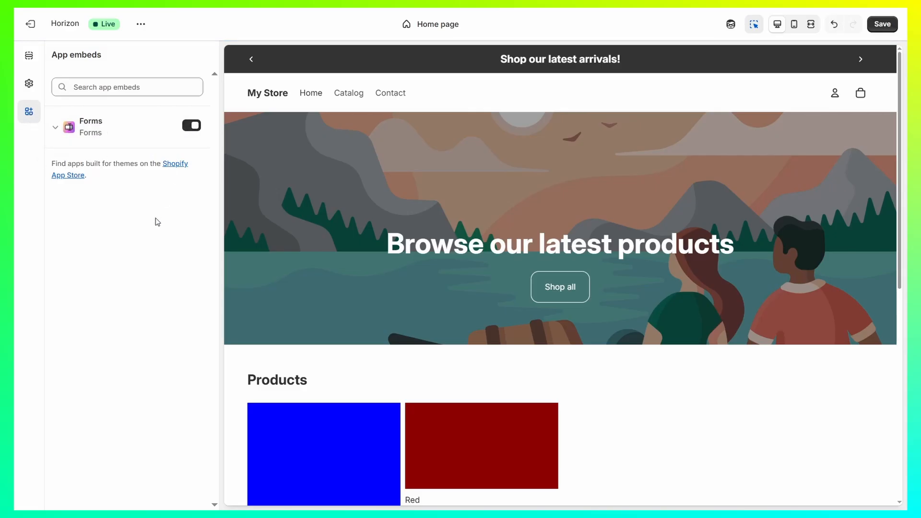